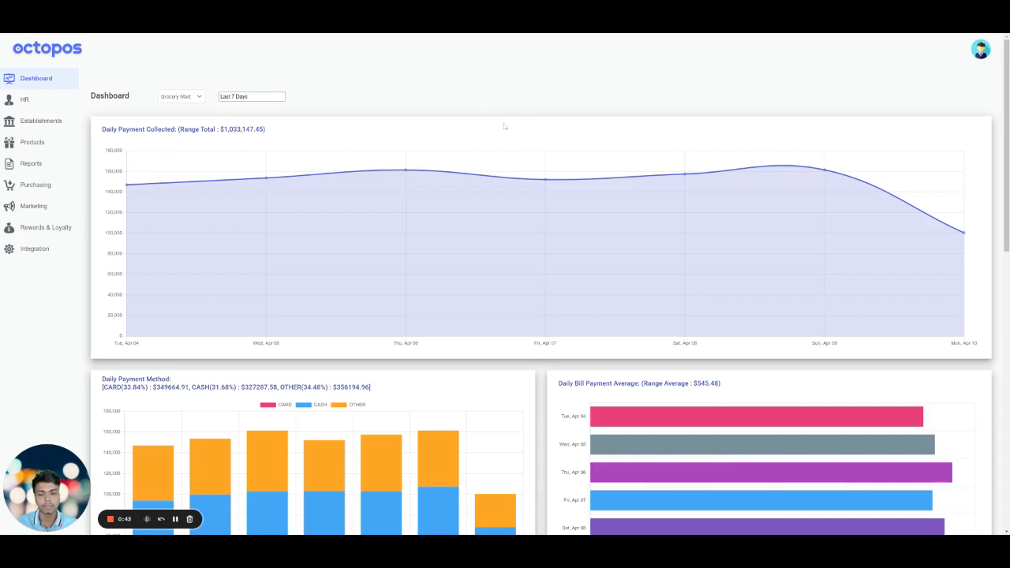
- Open the marketing coupons list and start creating a new coupon
mouse_move(37, 224)
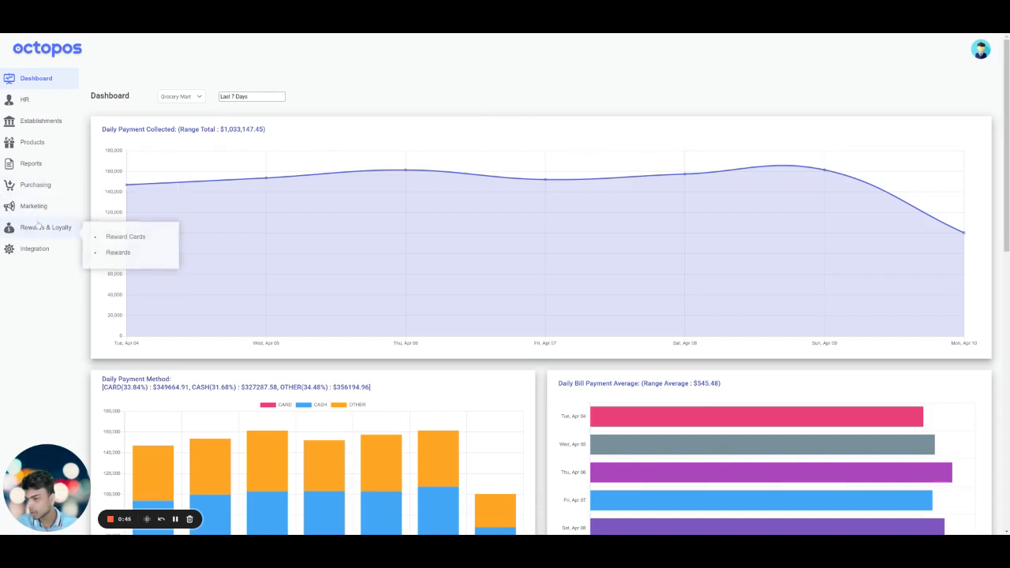
mouse_move(53, 203)
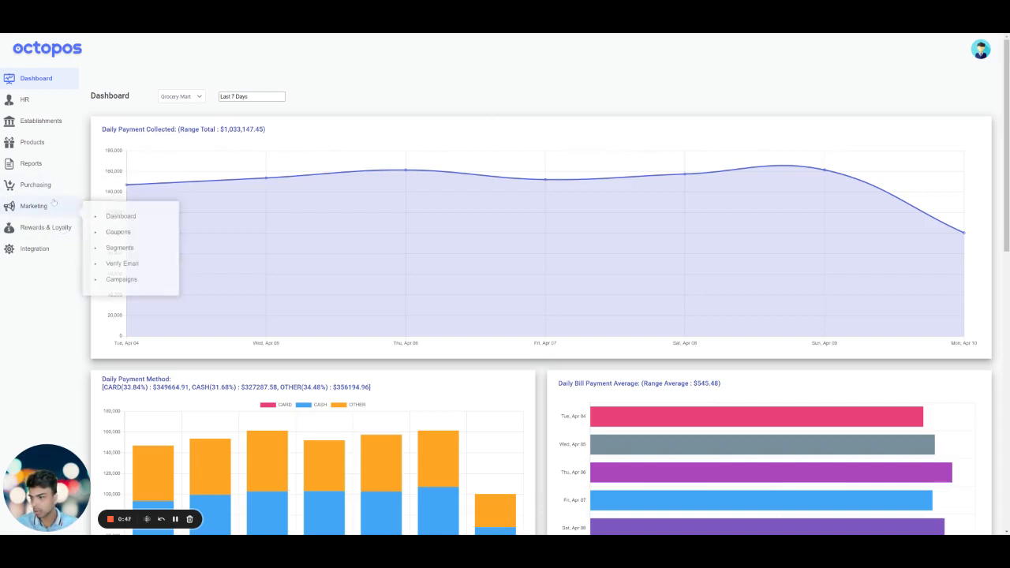
left_click(155, 230)
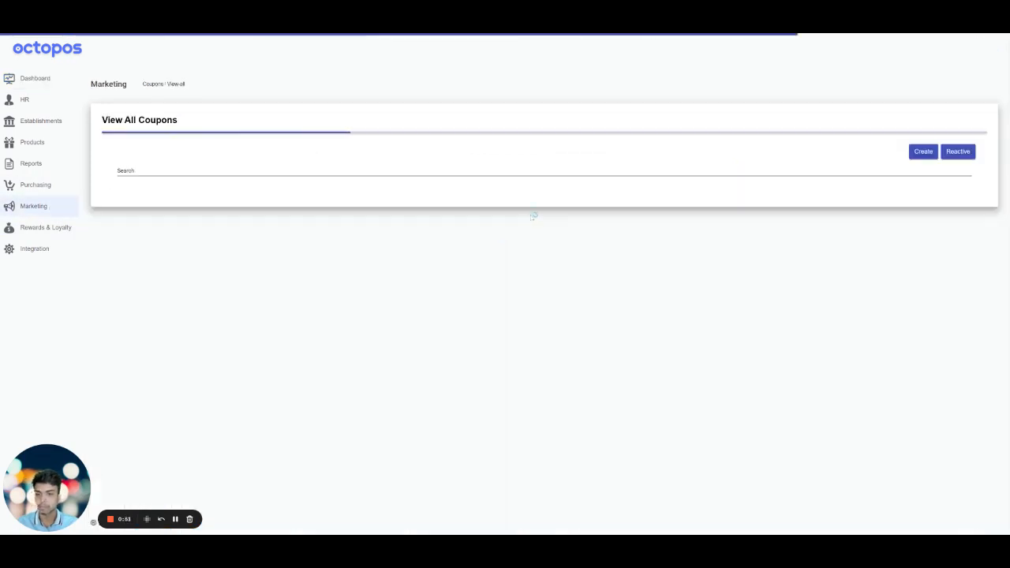
left_click(923, 150)
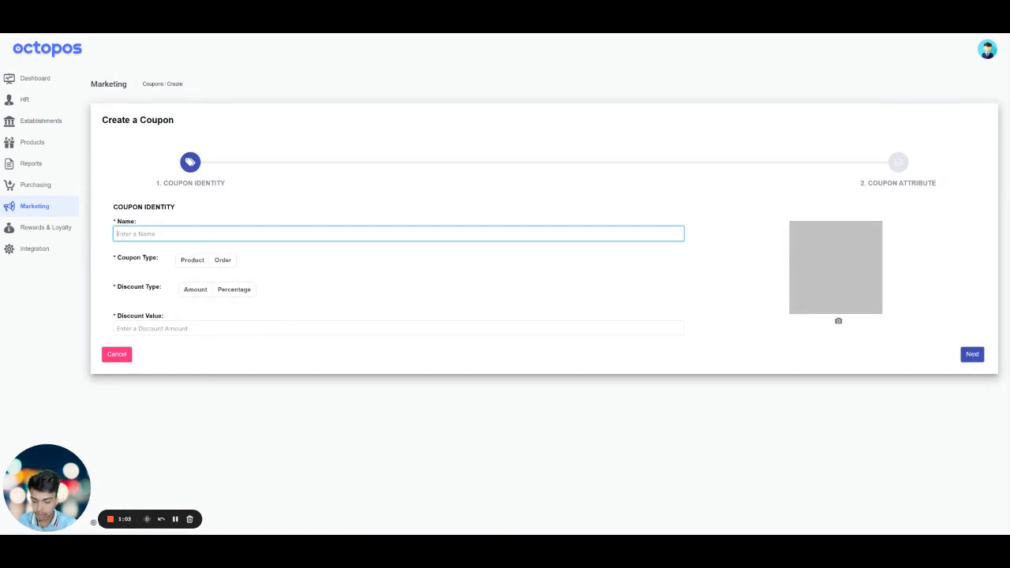
- Name the new coupon "2$ Off on Pizza"
type("@$")
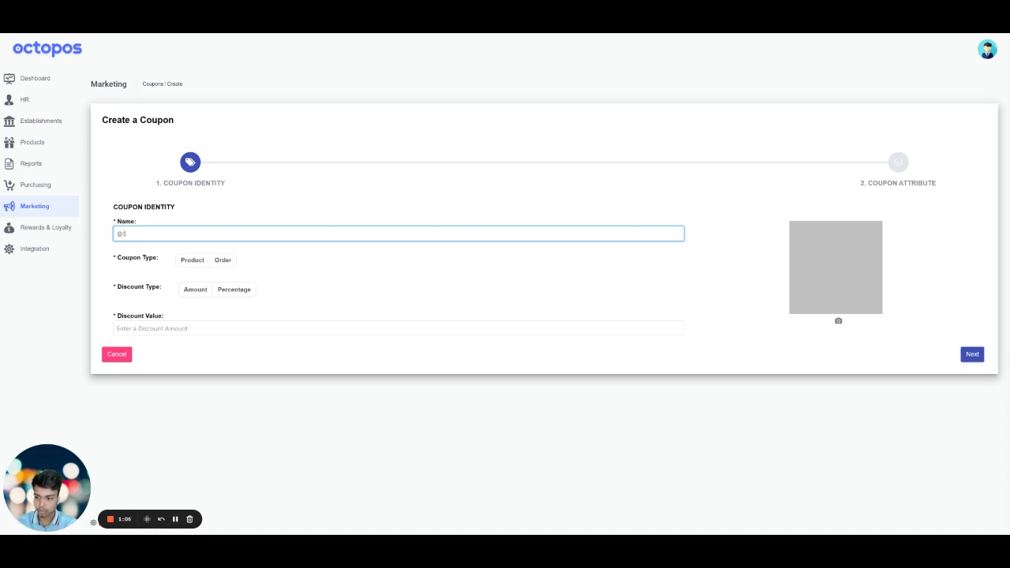
key("BackSpace")
key("BackSpace")
type("2$")
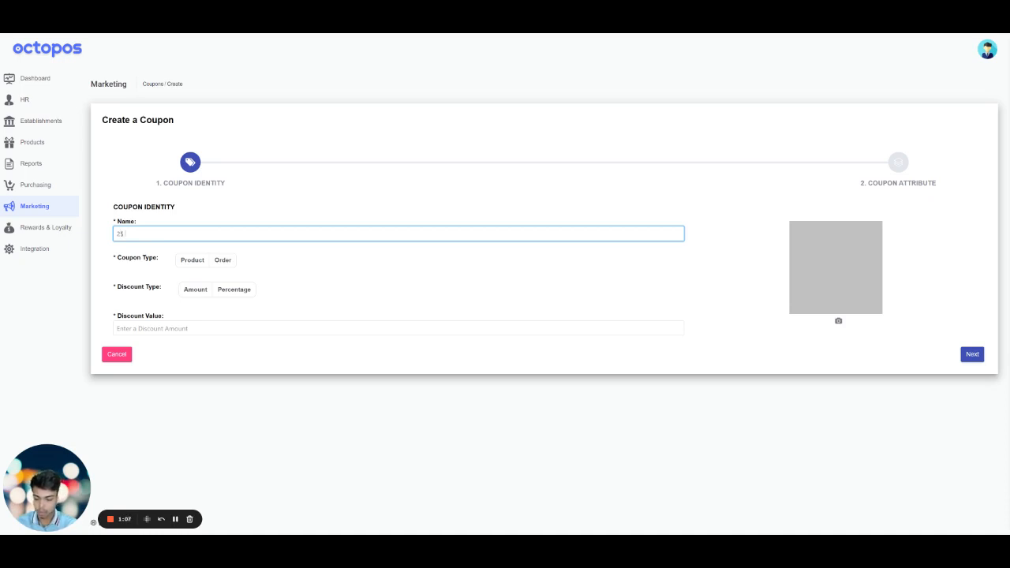
type(" Off on")
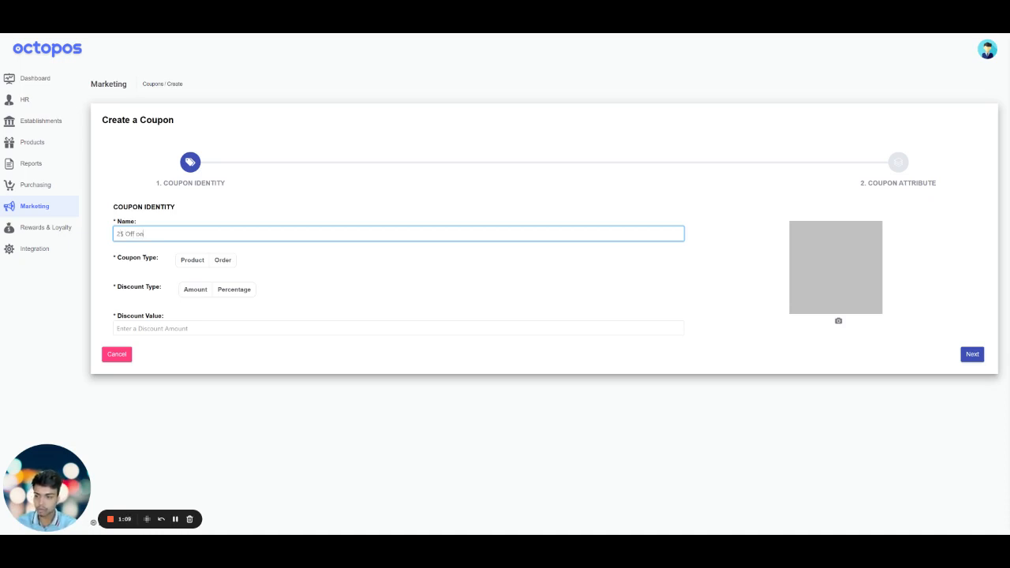
type(" Pizza")
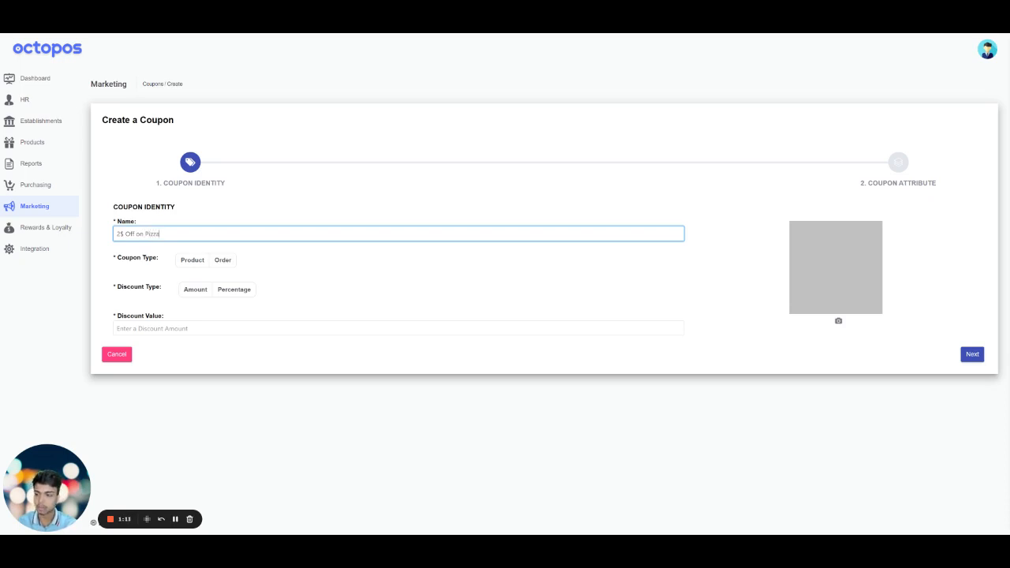
- Set the coupon type to Product and the audience type to Targeted
left_click(192, 260)
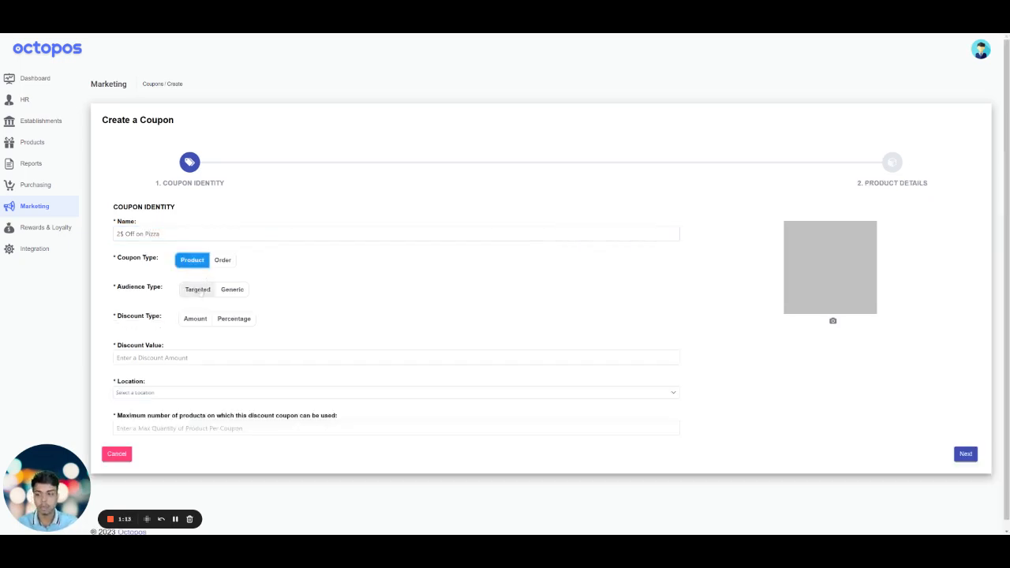
left_click(198, 289)
left_click(232, 291)
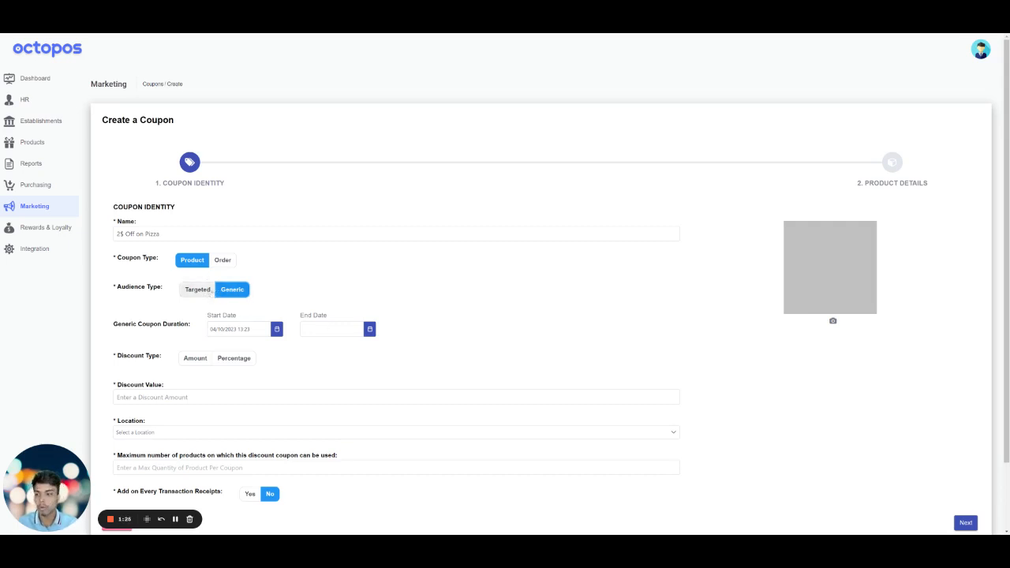
left_click(206, 290)
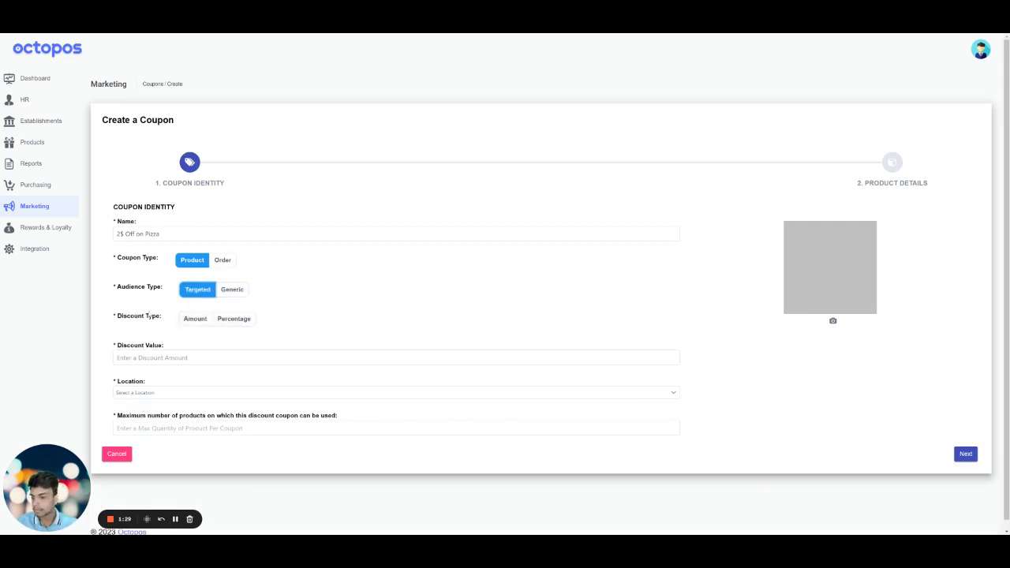
- Set the discount type to Amount with a discount value of 2
left_click(194, 318)
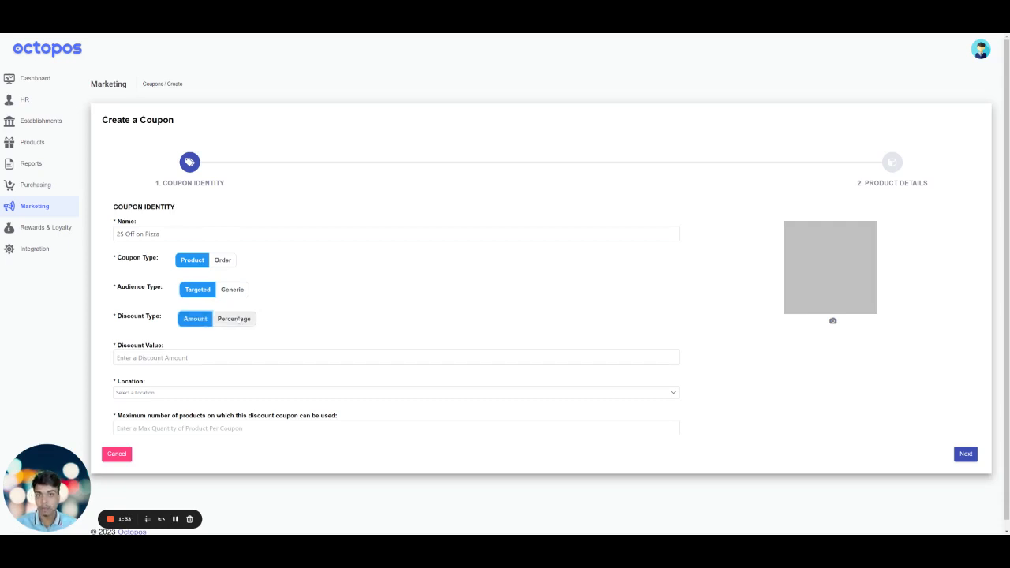
left_click(204, 356)
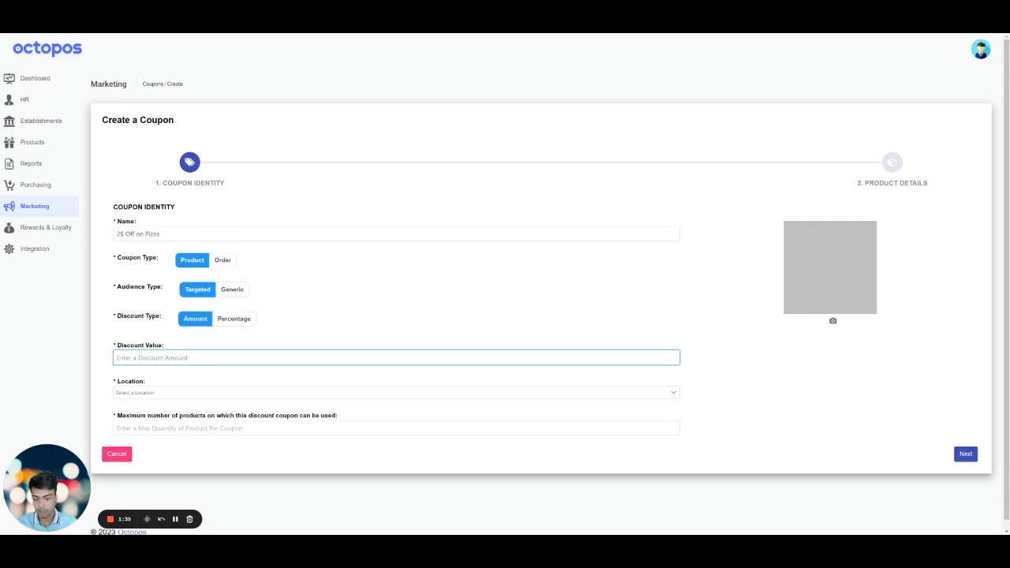
type("2")
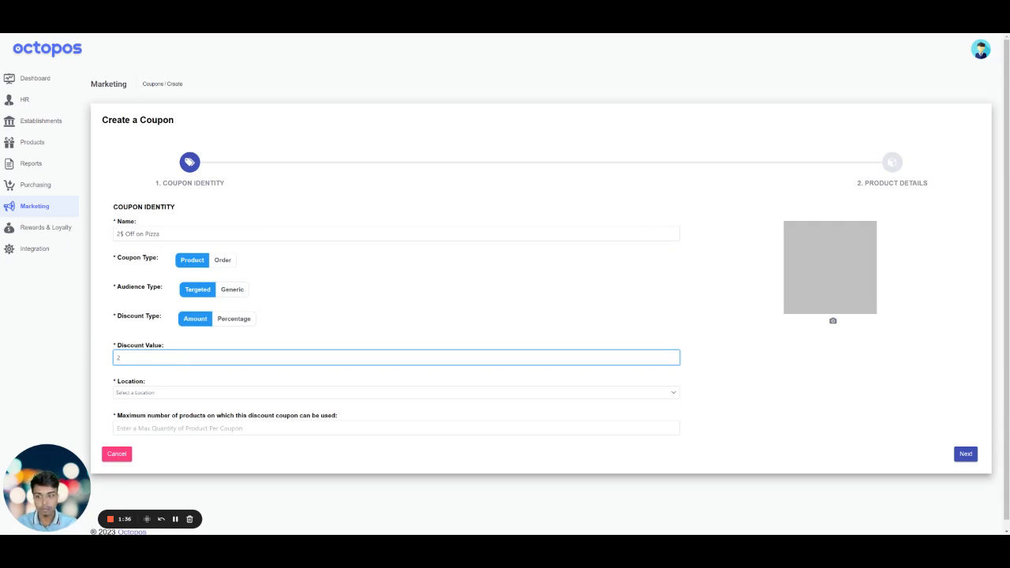
- Set the location to Grocery Mart and the maximum number of products to 5, and continue to the product details
left_click(180, 392)
left_click(175, 427)
scroll(180, 425, "down", 1)
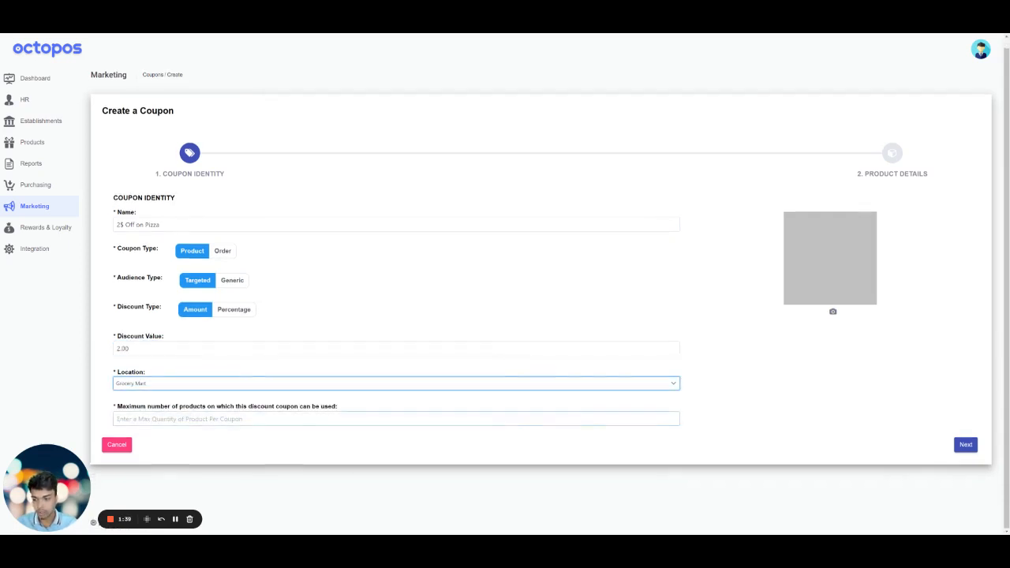
left_click(180, 420)
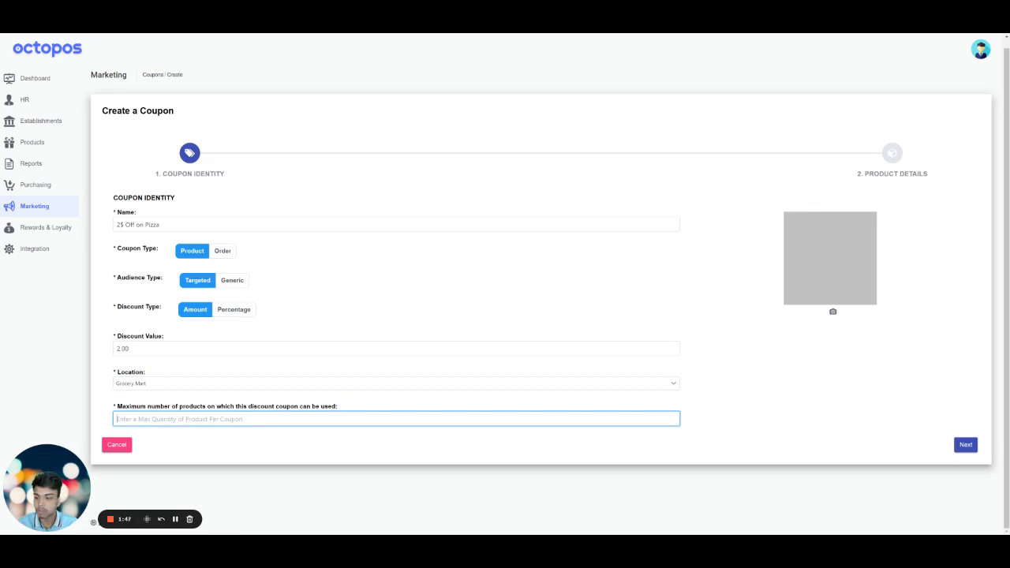
type("5")
left_click(822, 420)
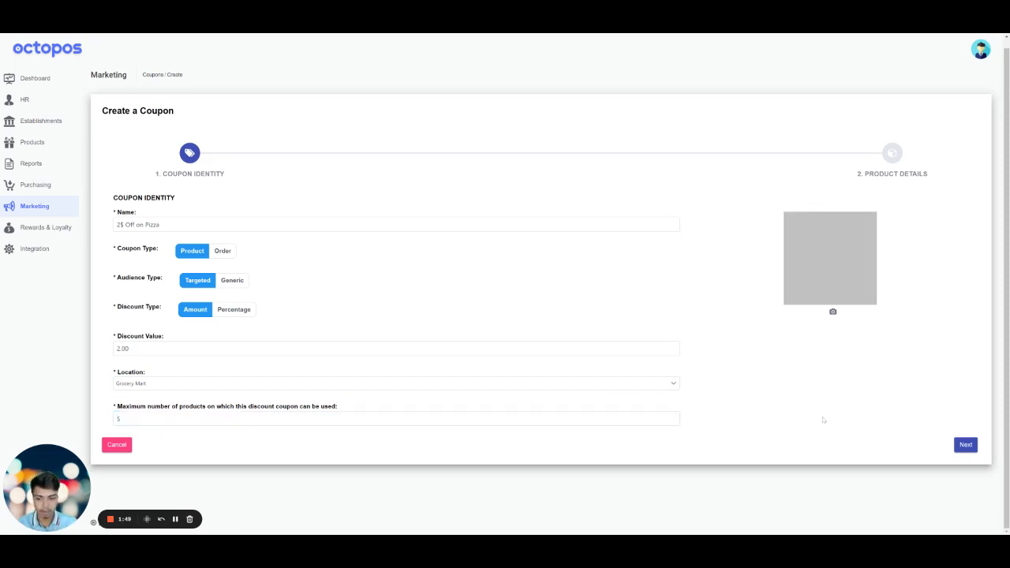
left_click(957, 445)
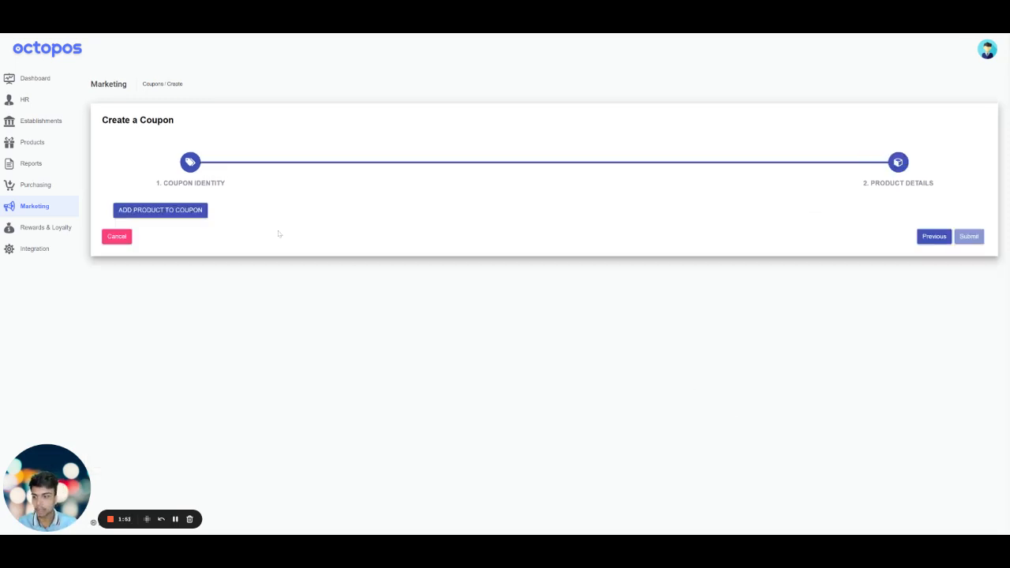
- Find pizza products, add California Pizza Kitchen Crispy Thin Crust Four Cheese Pizza 13.5 oz to the coupon, and submit it
left_click(203, 214)
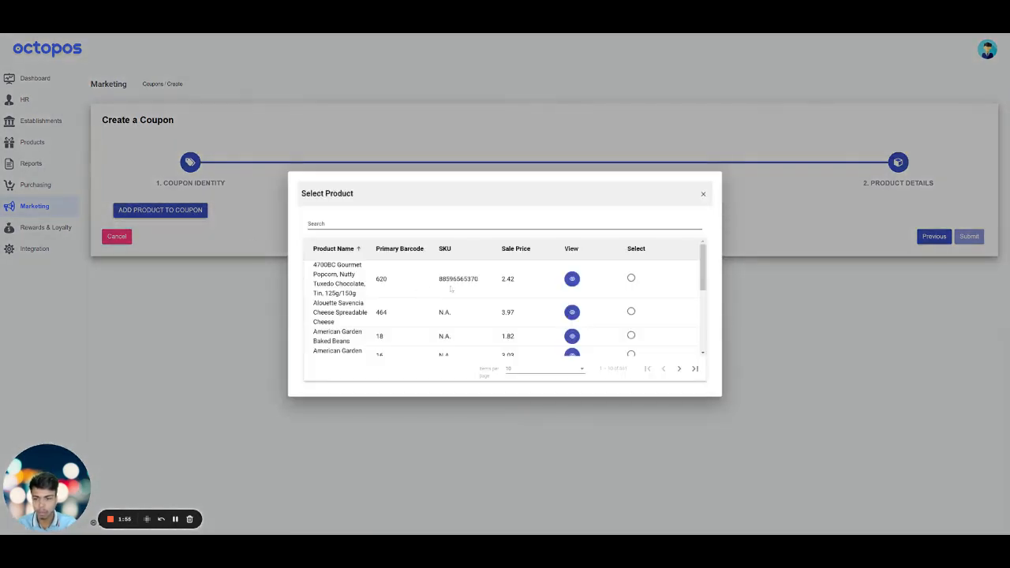
left_click(367, 223)
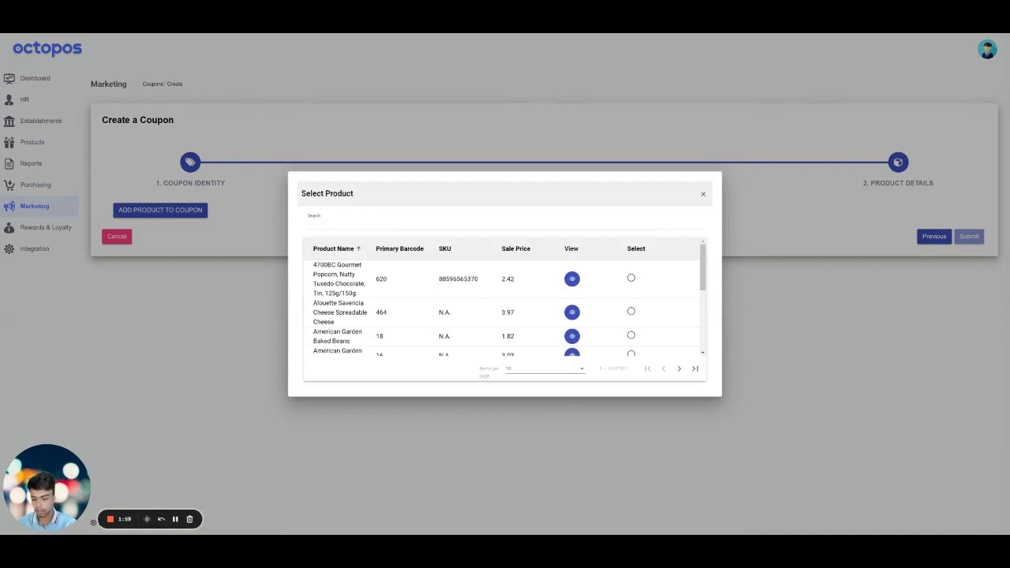
type("aIZZA")
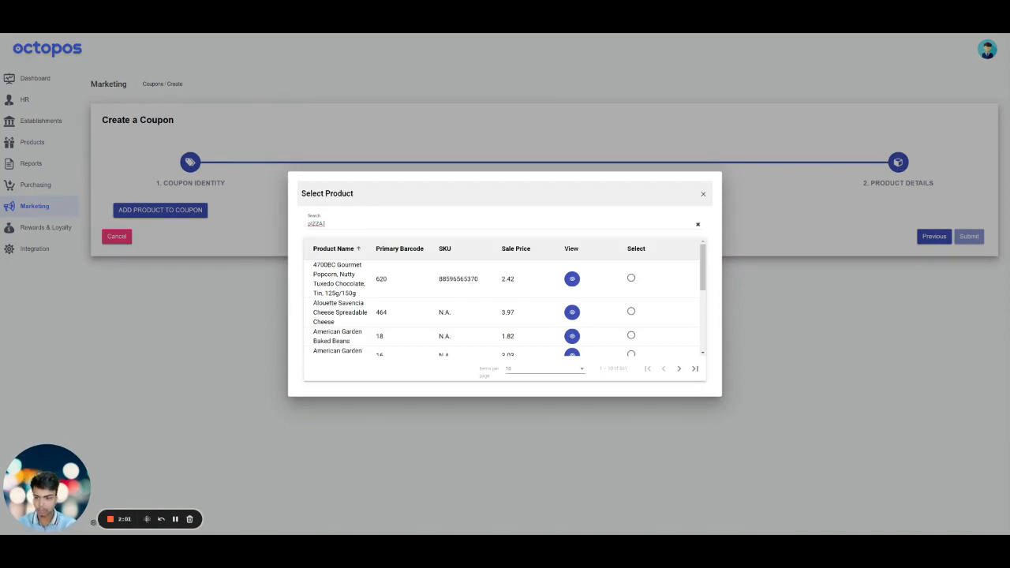
key("BackSpace")
key("BackSpace")
key("BackSpace")
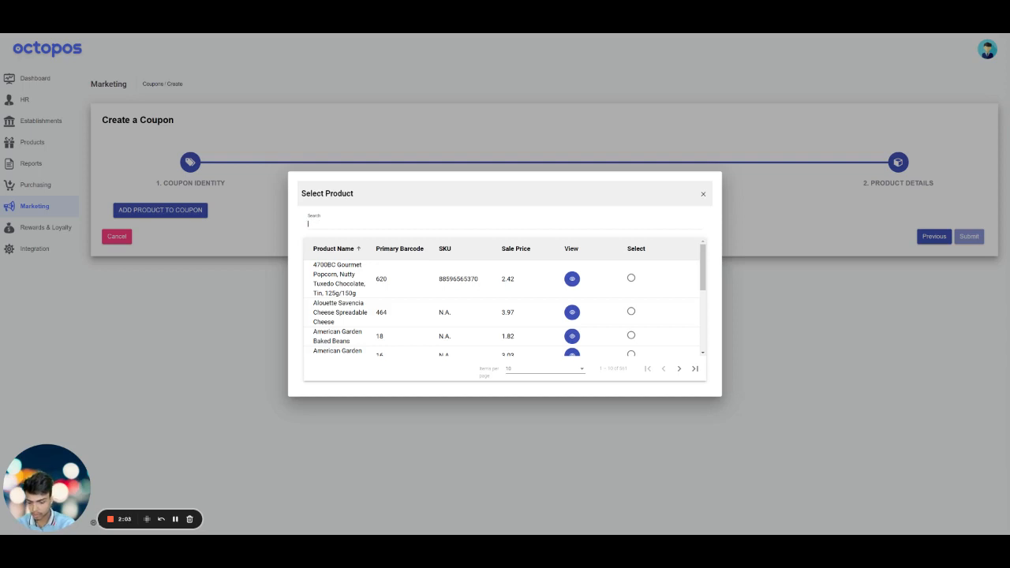
type("Pizza")
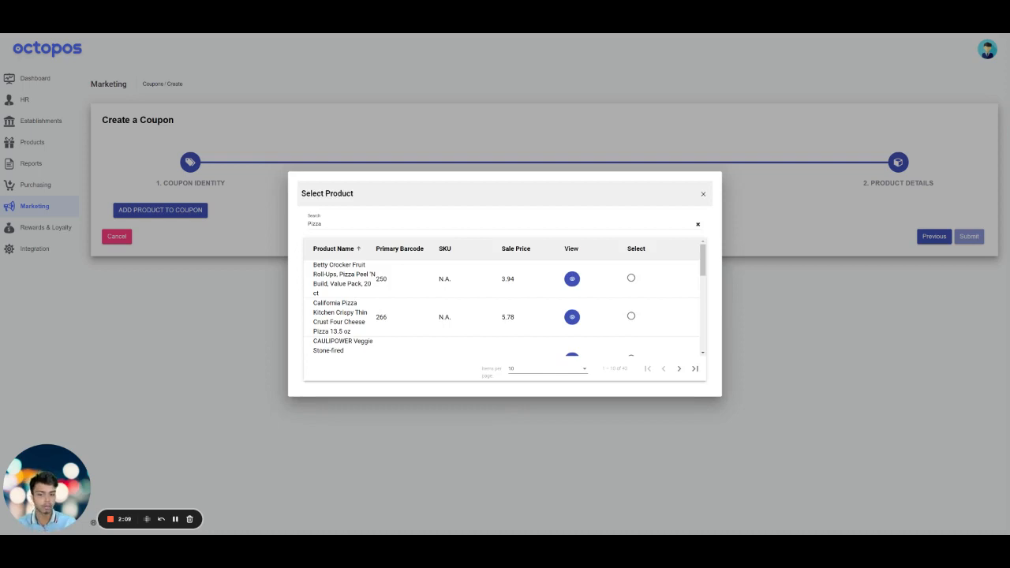
left_click(630, 315)
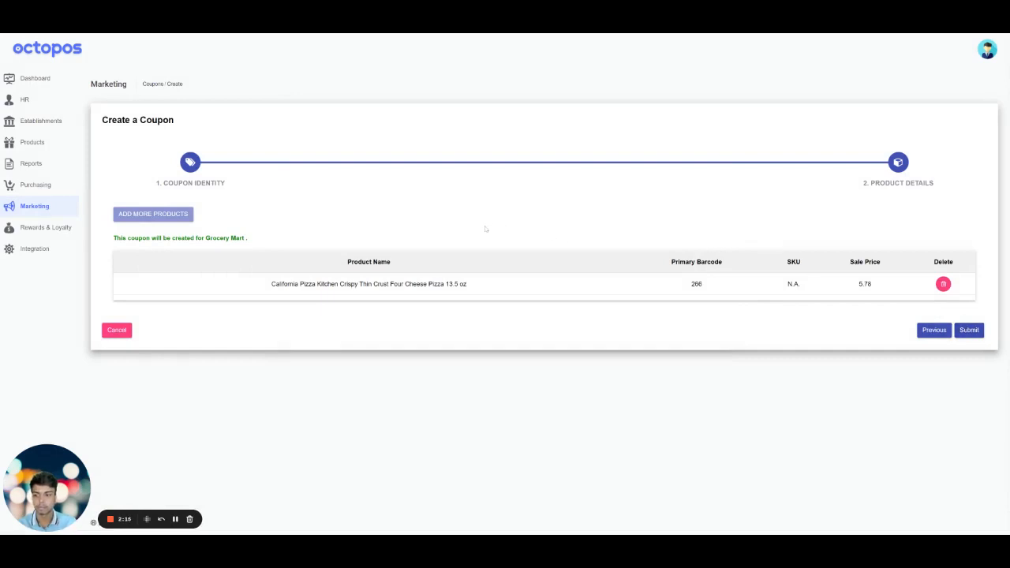
left_click(967, 334)
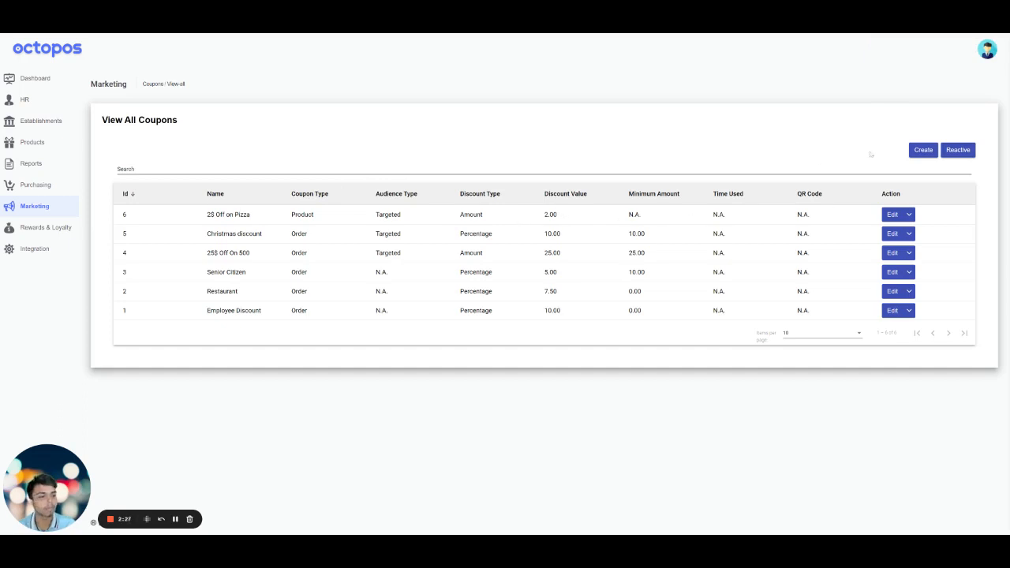
- Start another coupon and name it "Restaurant Discount"
left_click(921, 150)
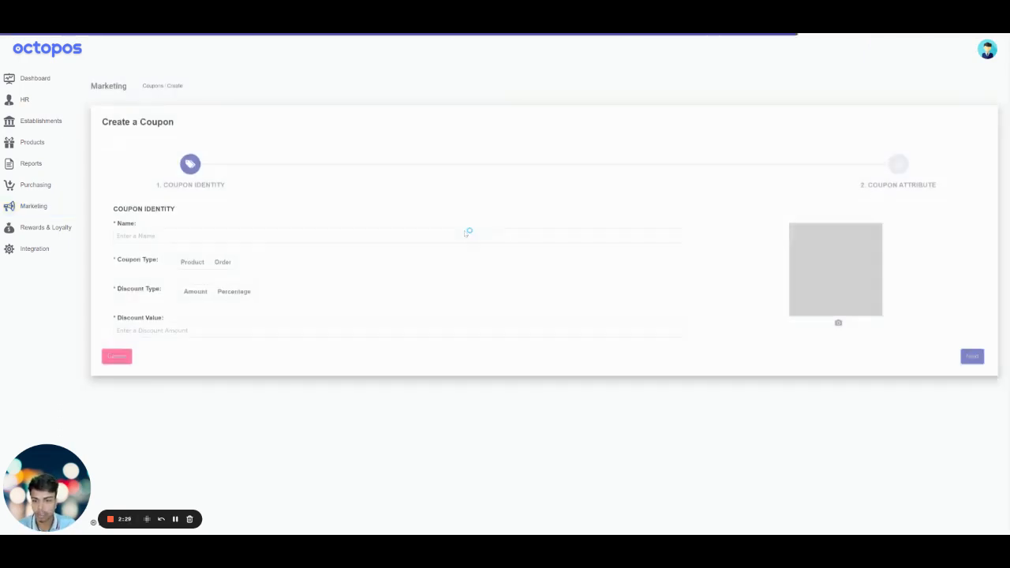
left_click(218, 232)
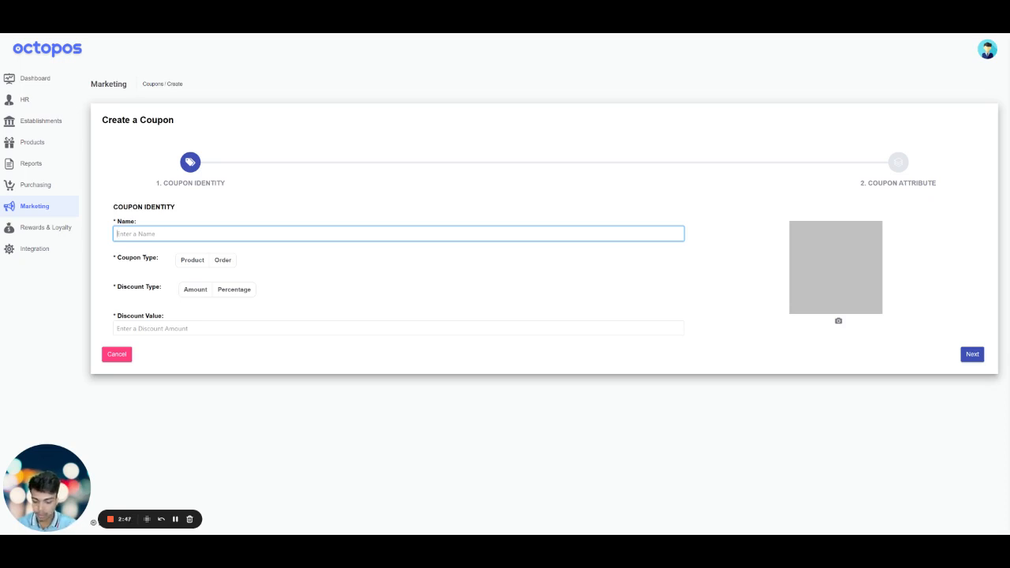
type("Restauran")
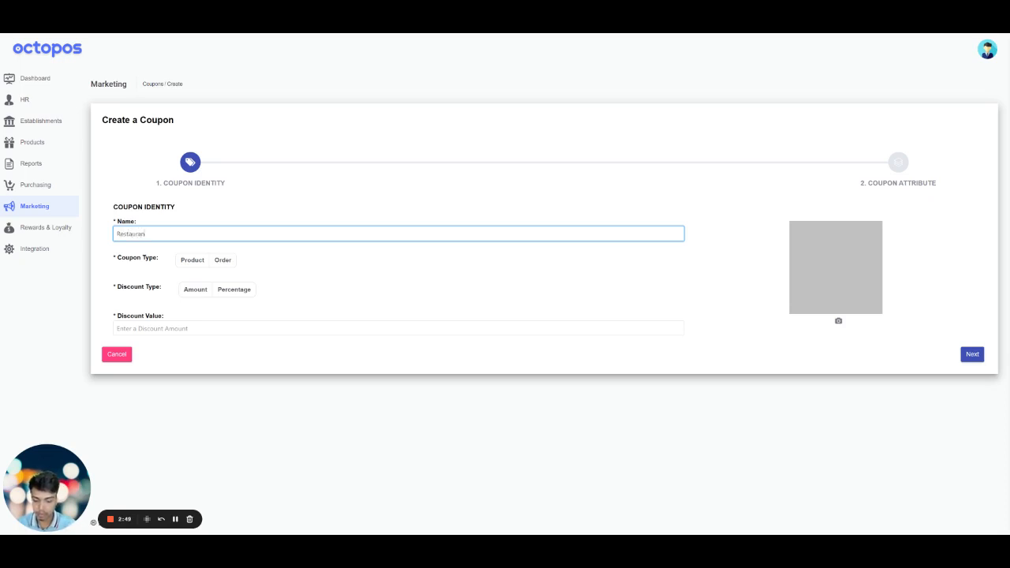
type("t (1scount")
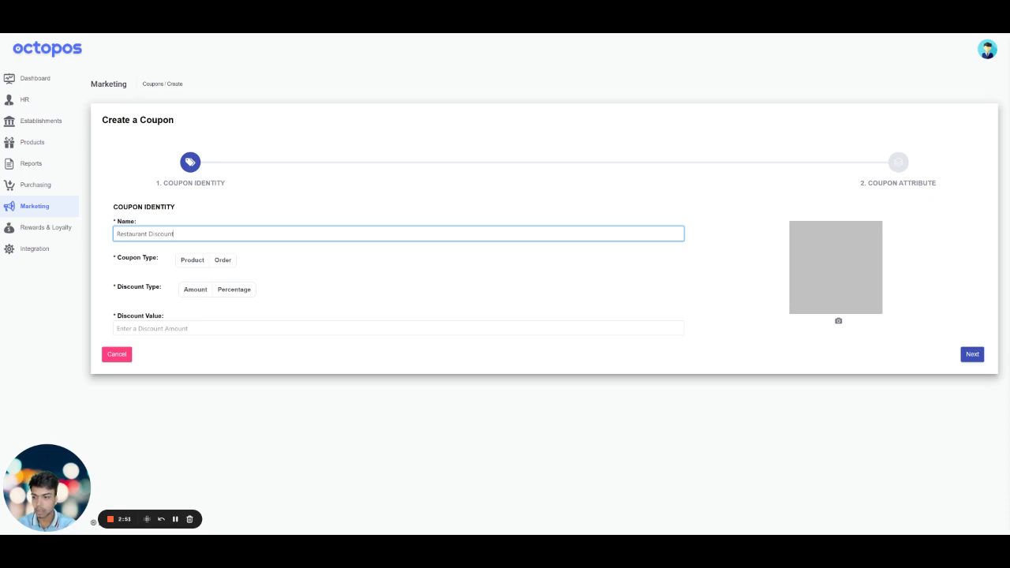
- Make it an Order coupon with a Percentage discount and include it in the order discount drop-down
left_click(223, 260)
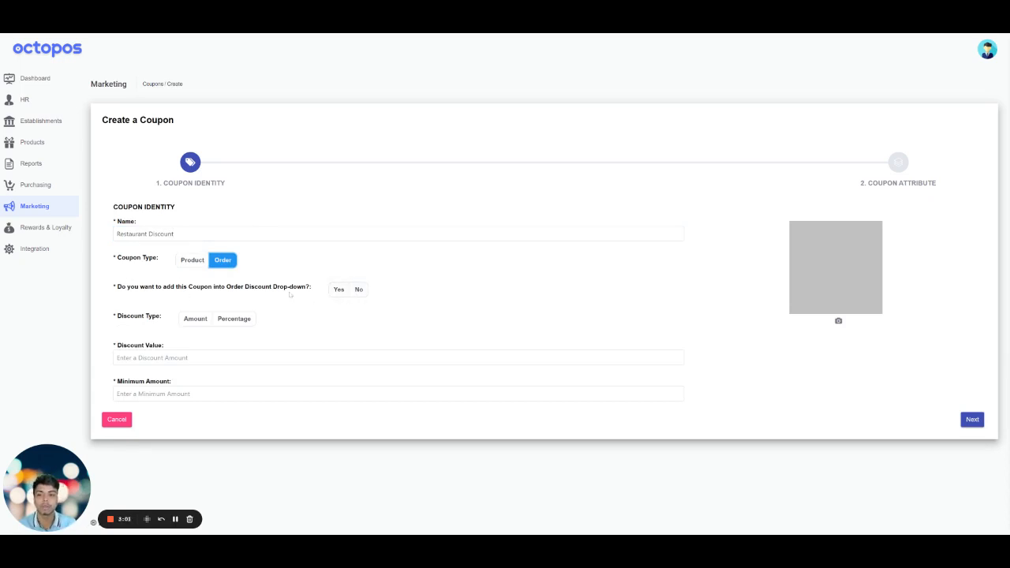
left_click(337, 291)
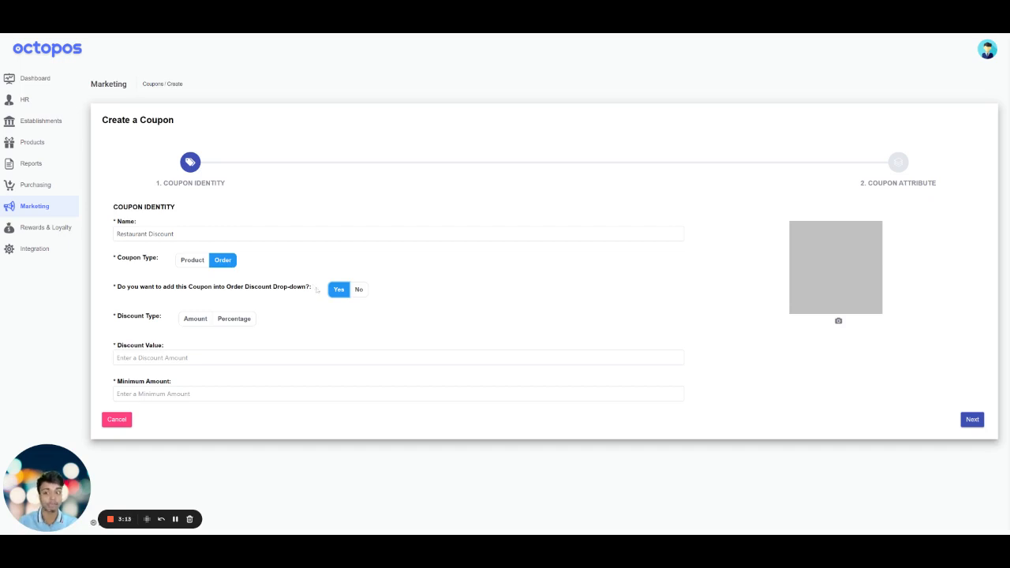
left_click(229, 320)
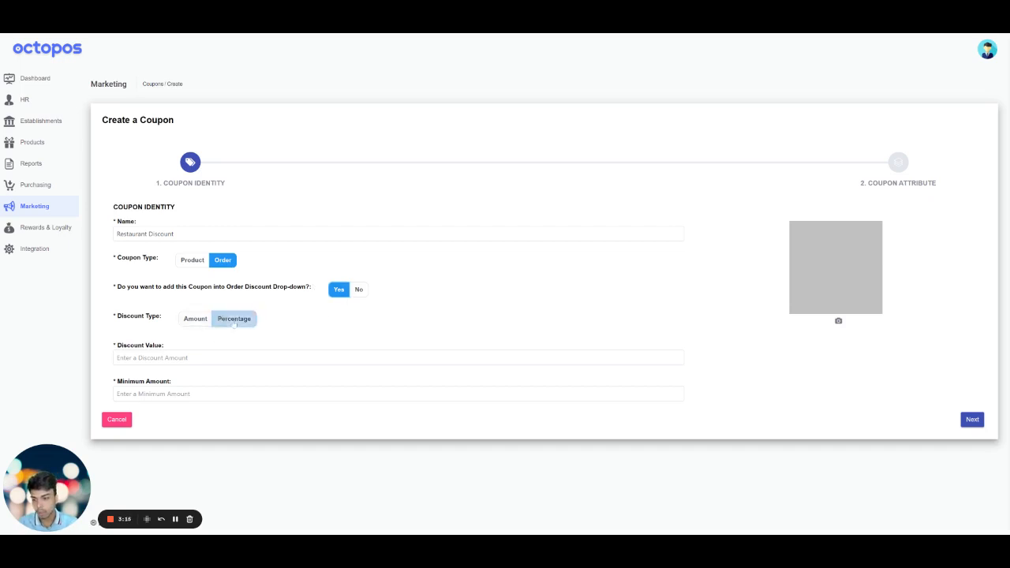
- Set the coupon's discount value to 10 and its minimum amount to 50
left_click(241, 357)
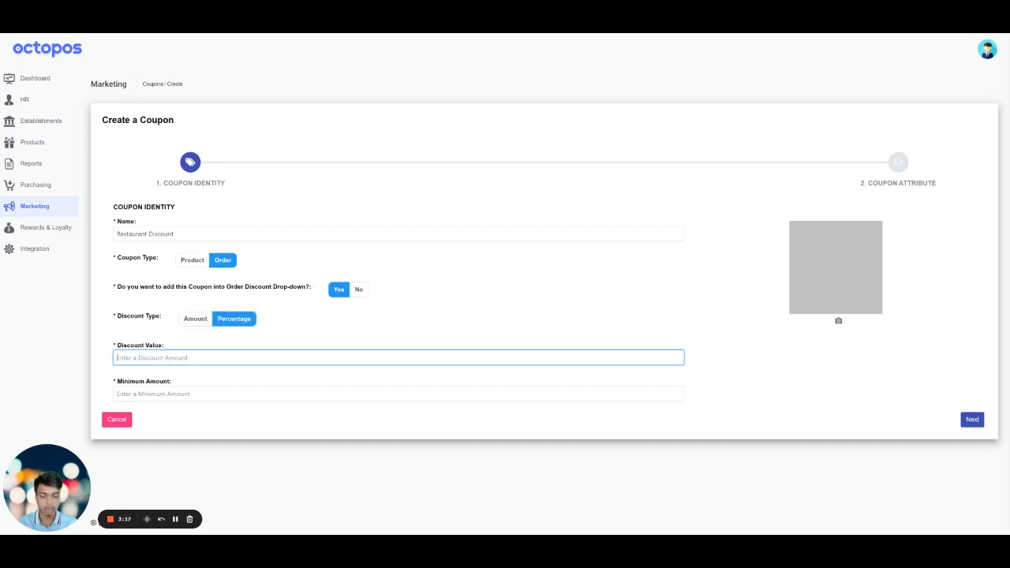
type("10")
left_click(242, 393)
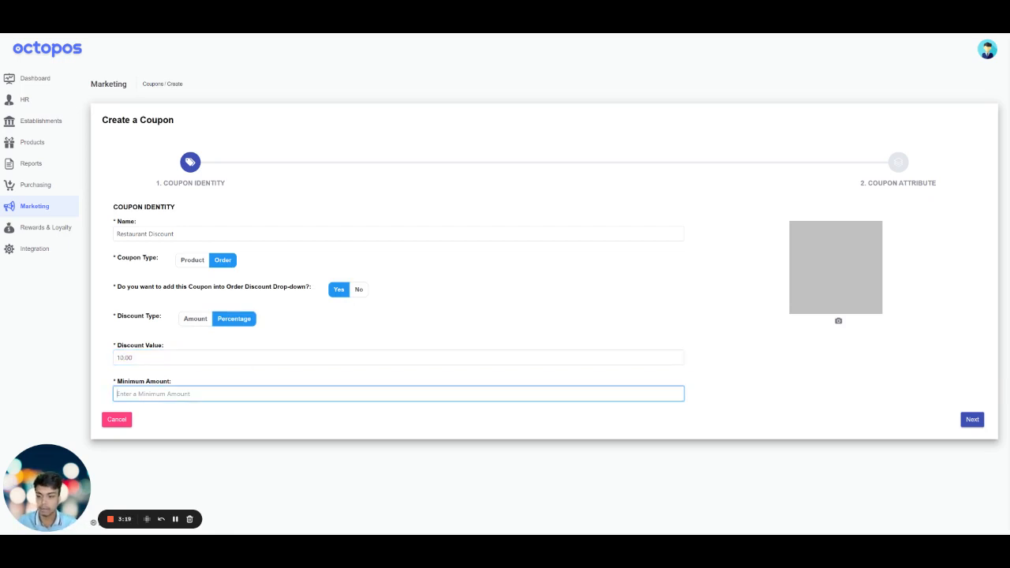
type("0")
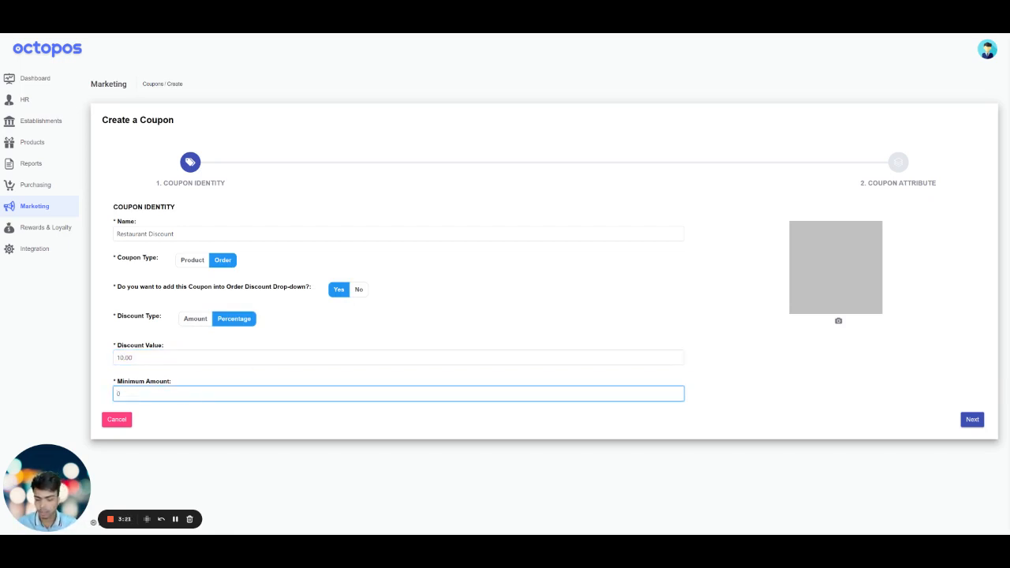
key("BackSpace")
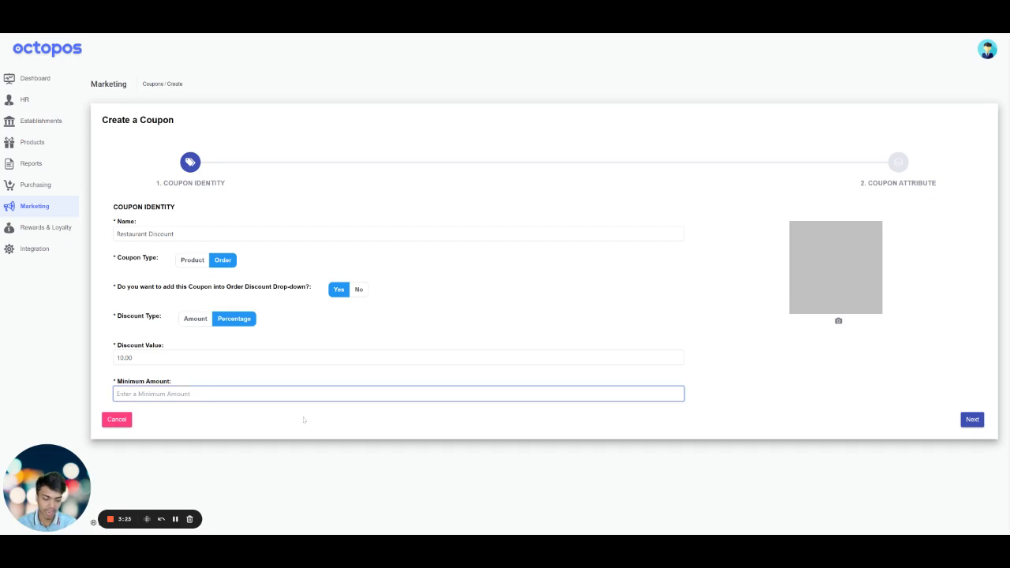
type("50")
left_click(540, 297)
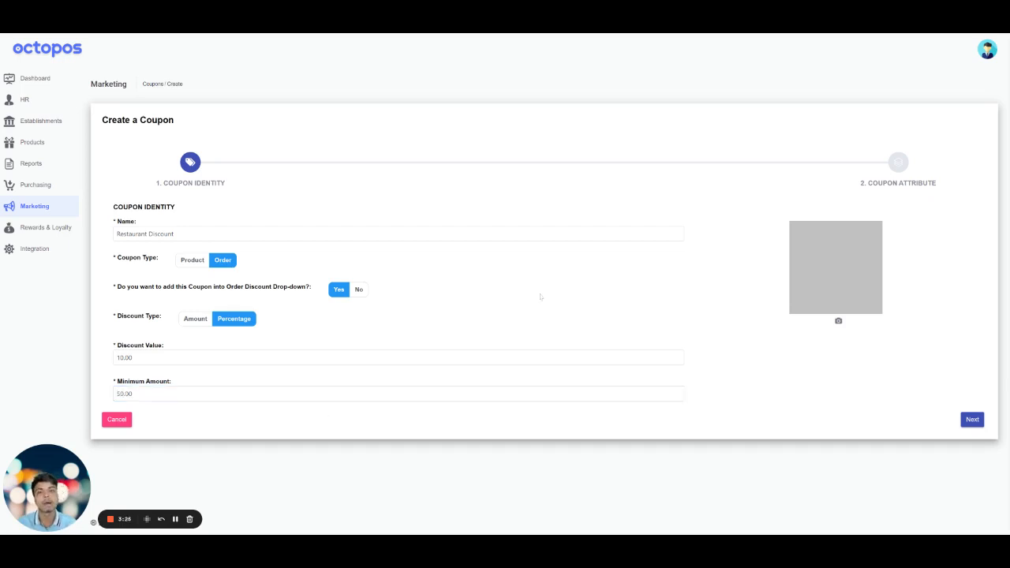